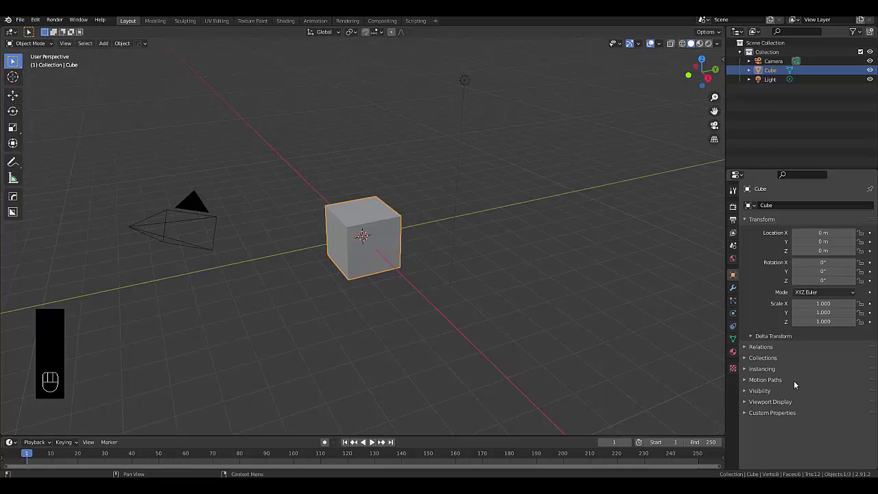
- Delete the default cube from the scene
click(448, 352)
middle_drag(449, 352, 396, 257)
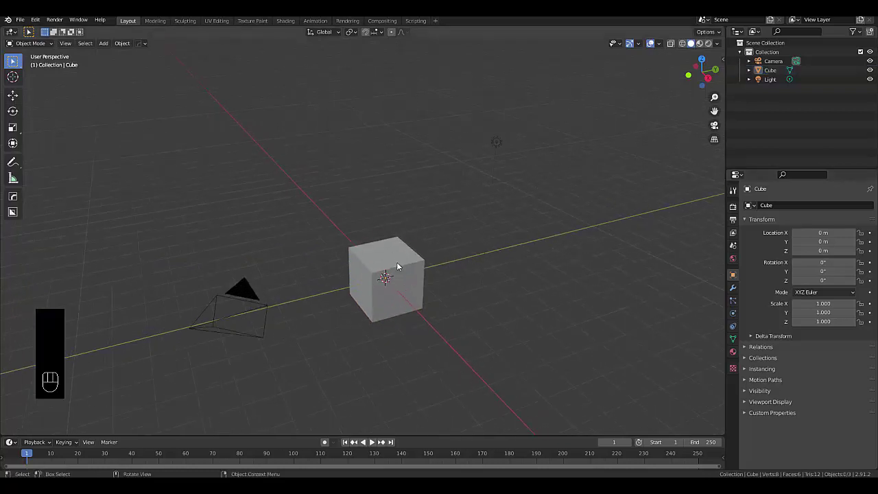
click(396, 266)
key(x)
click(397, 263)
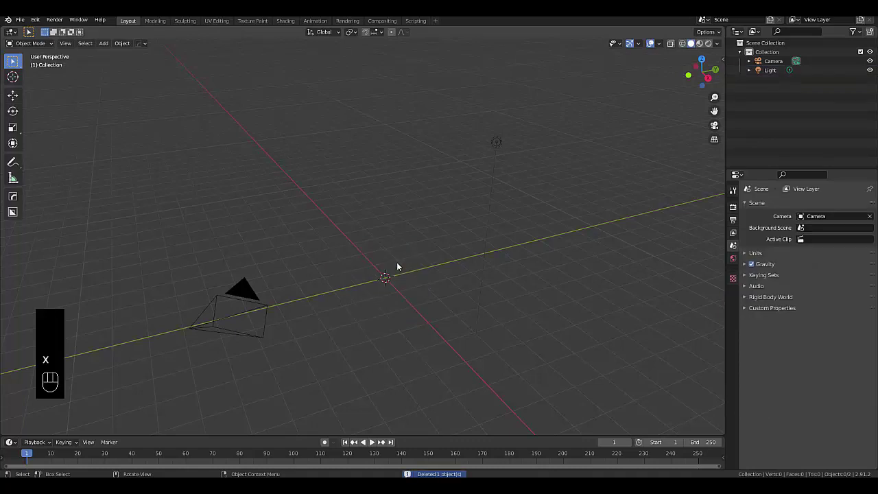
- Add a Bezier curve at the origin and scale it up by a factor of 5
key(shift+a)
mouse_move(396, 265)
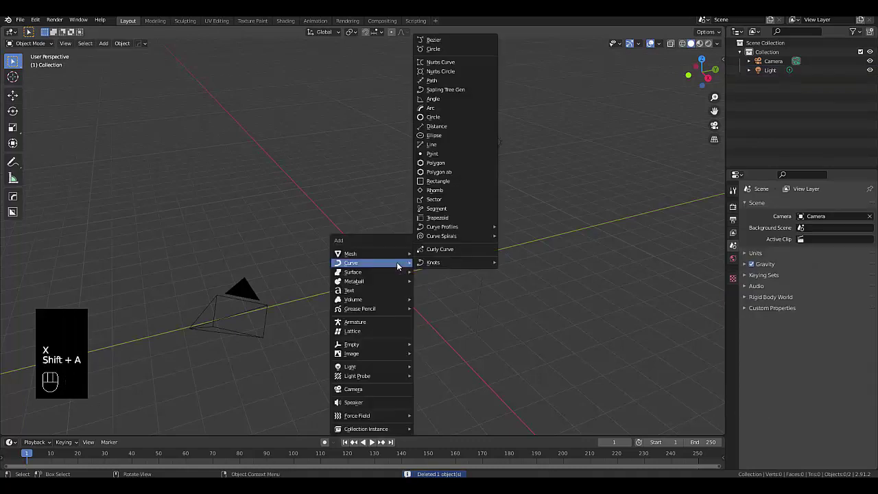
click(432, 39)
middle_drag(382, 272, 496, 274)
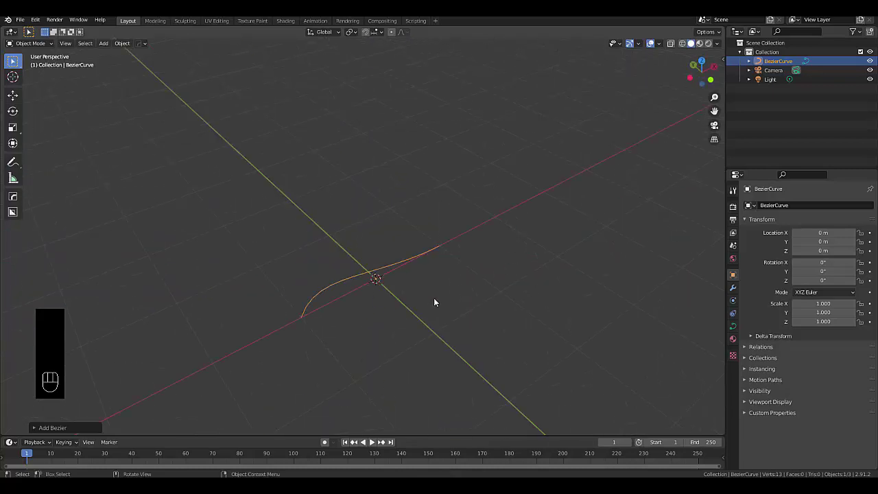
key(s)
key(5)
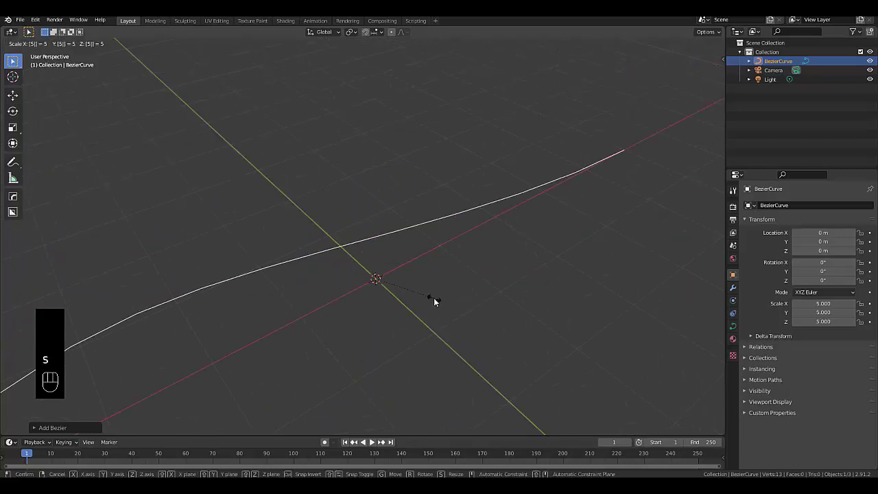
click(433, 298)
middle_drag(433, 298, 316, 347)
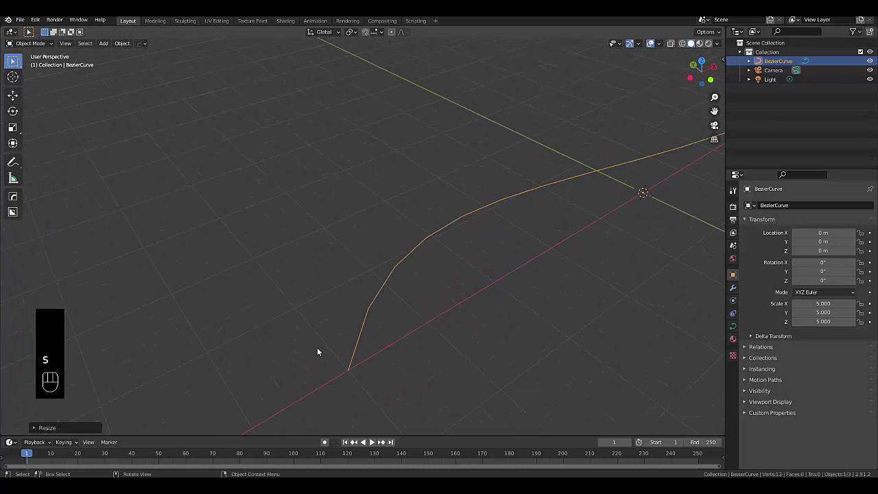
- In Edit Mode, select all control points of the Bezier curve and subdivide it once
key(Tab)
click(350, 348)
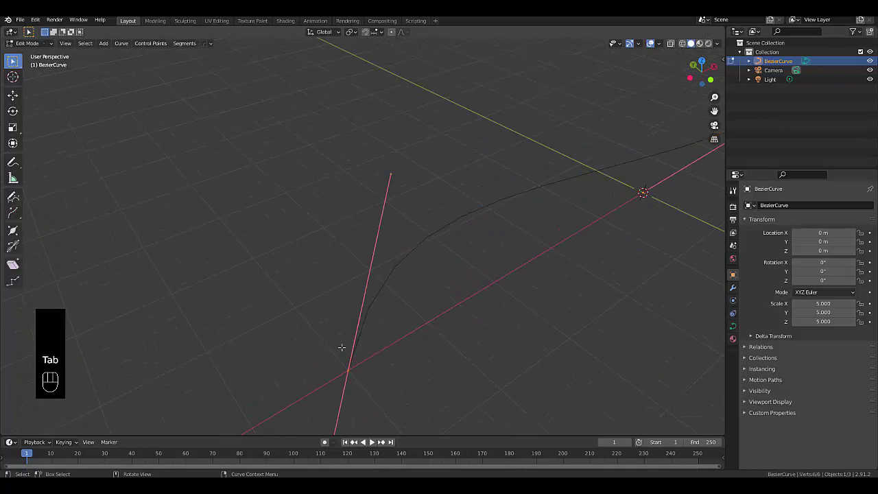
scroll(349, 330, down, 5)
middle_drag(348, 344, 304, 318)
drag(298, 312, 436, 444)
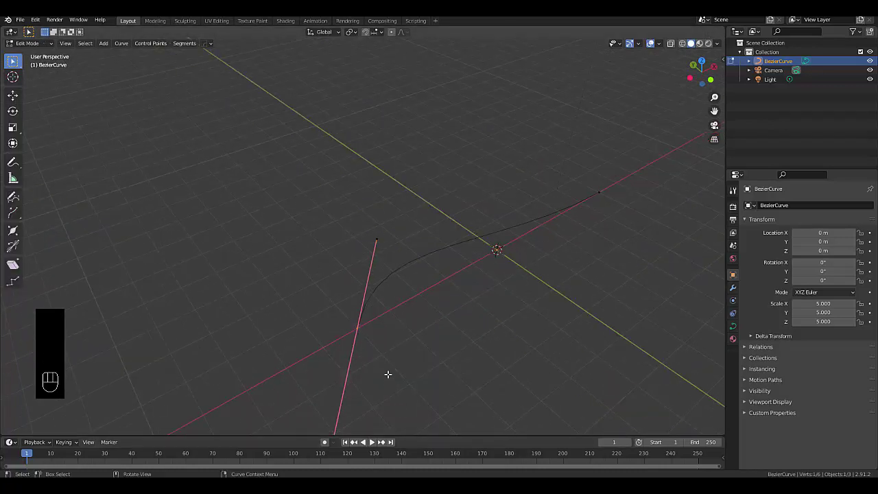
middle_drag(386, 372, 366, 338)
middle_drag(254, 232, 258, 247)
drag(192, 157, 603, 428)
right_click(451, 308)
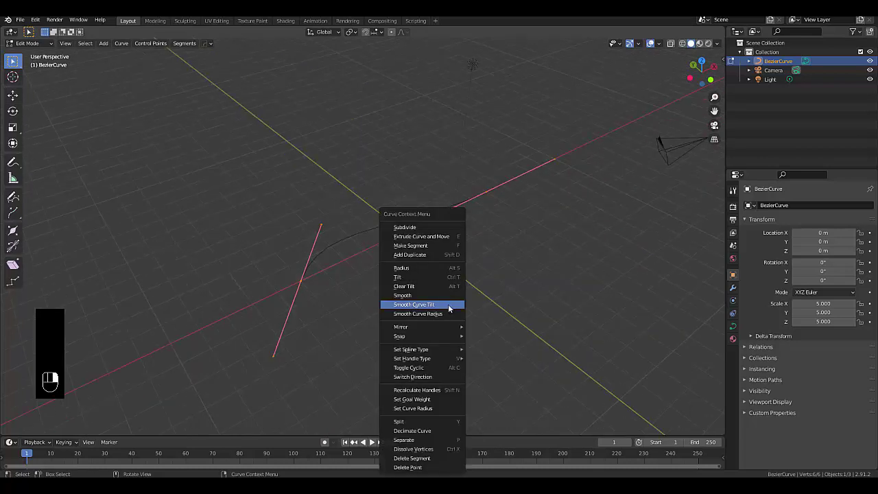
click(423, 228)
- Select the curve's end control point on the negative X side and move it away from the origin
drag(258, 283, 345, 372)
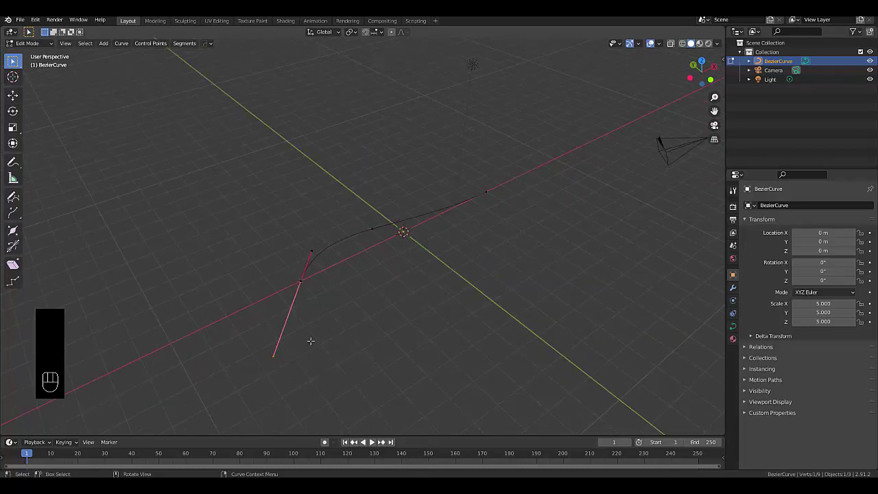
scroll(270, 308, up, 3)
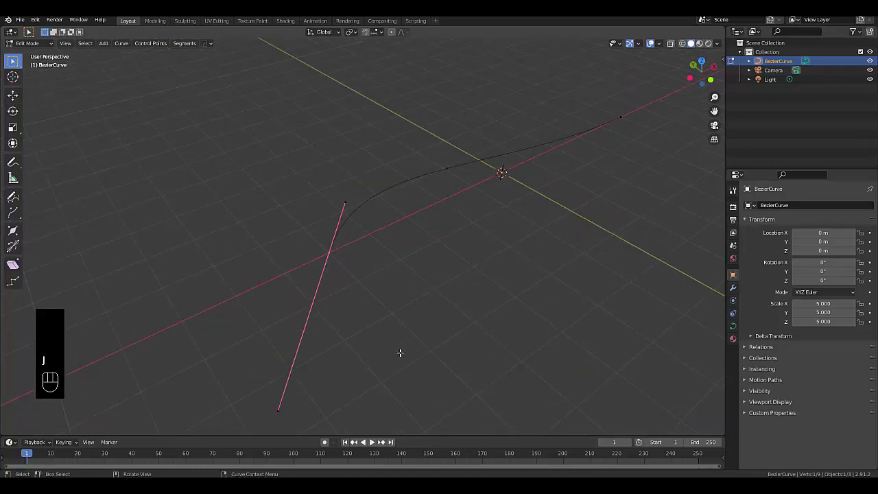
key(g)
click(370, 338)
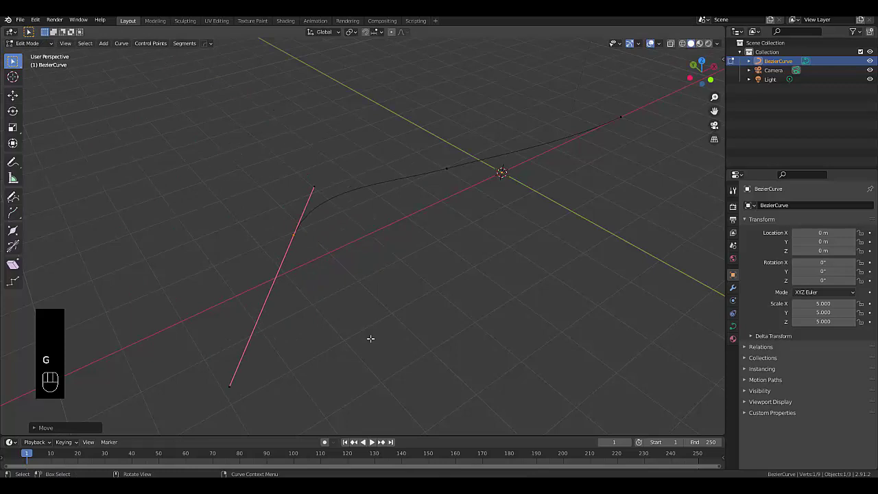
- Extrude a new control point from the moved end to form a wide U-bend, and rotate its handle to reshape the bend
key(e)
click(590, 388)
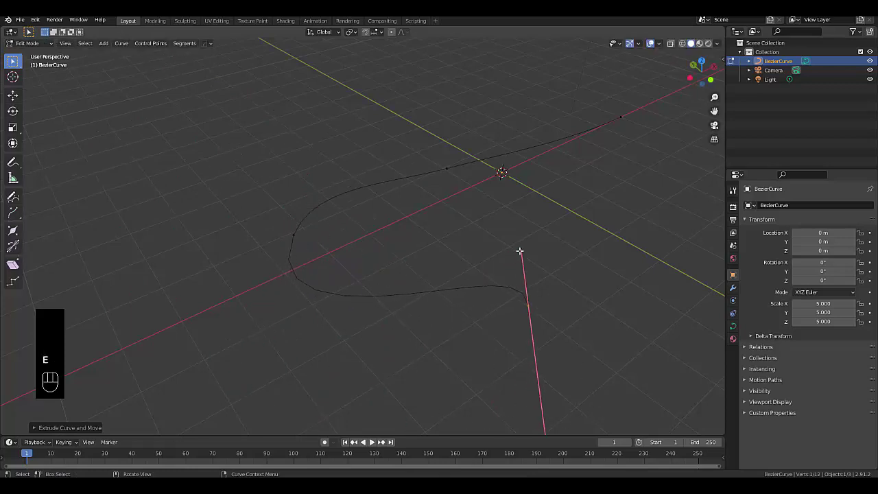
key(r)
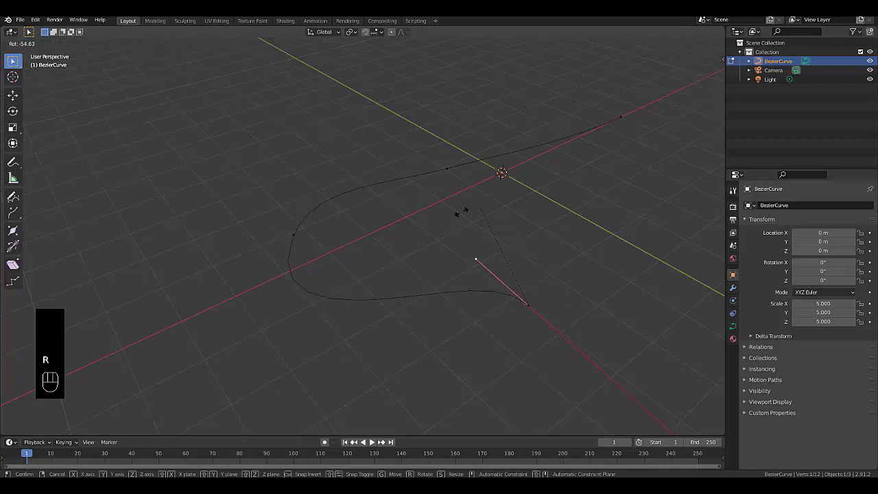
click(581, 181)
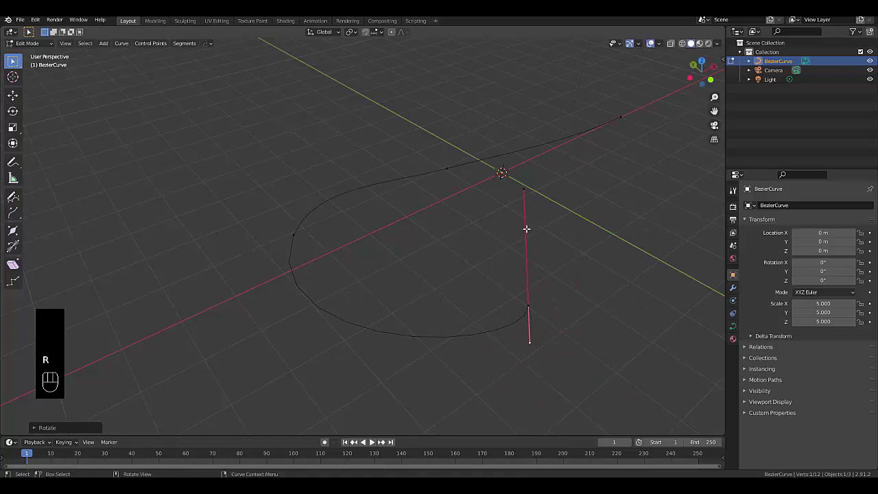
middle_drag(527, 229, 489, 200)
scroll(489, 200, up, 3)
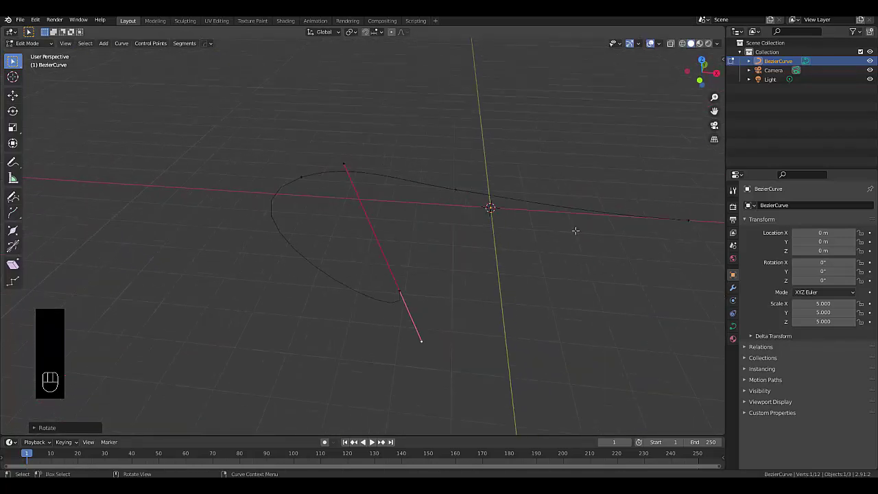
- Open the Geometry and Bevel settings in the Bezier curve's object data properties
click(732, 327)
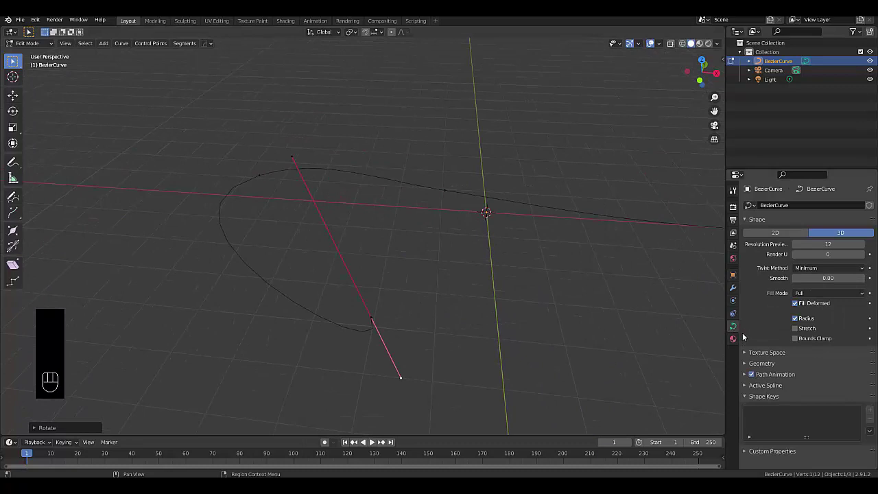
click(763, 363)
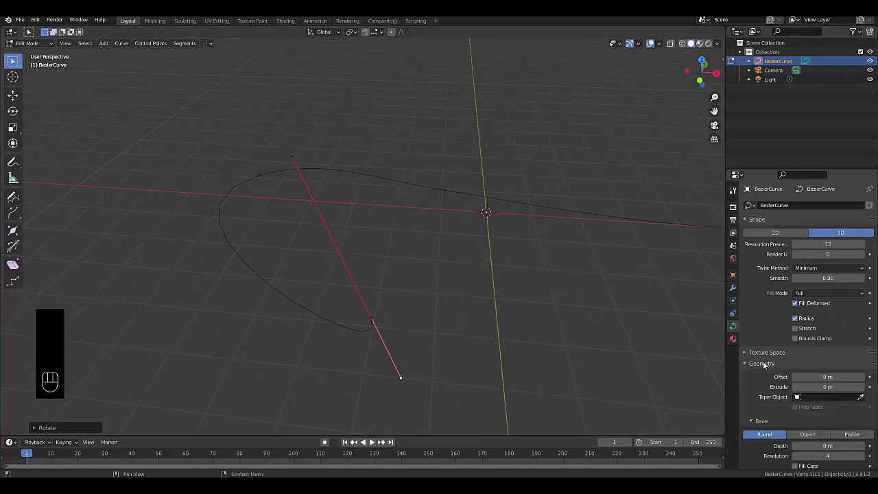
scroll(791, 380, down, 2)
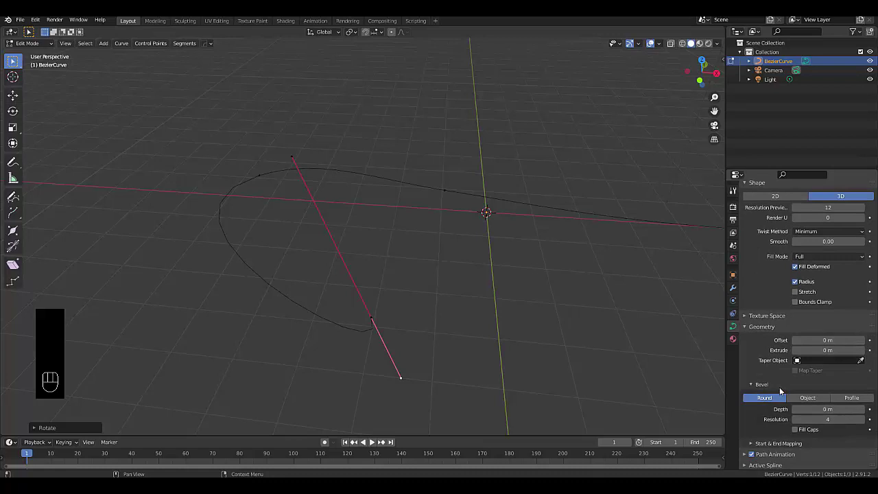
scroll(536, 297, down, 1)
middle_drag(535, 297, 521, 262)
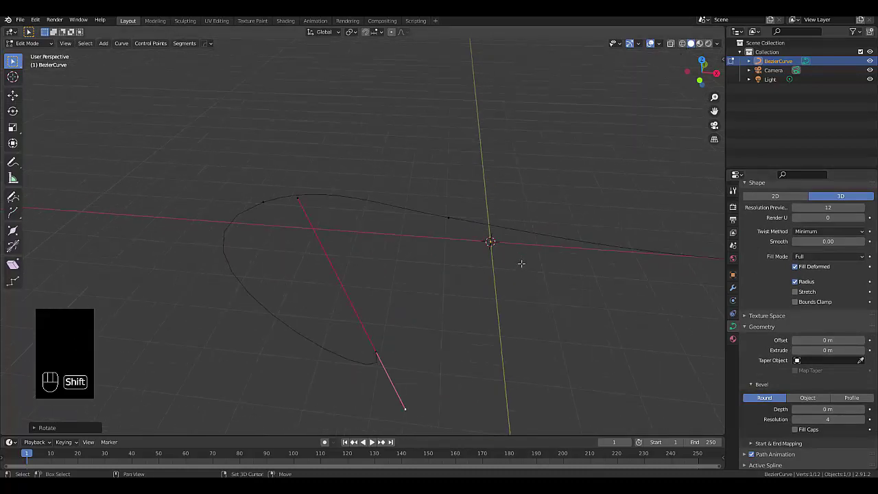
key(shift+a)
click(522, 262)
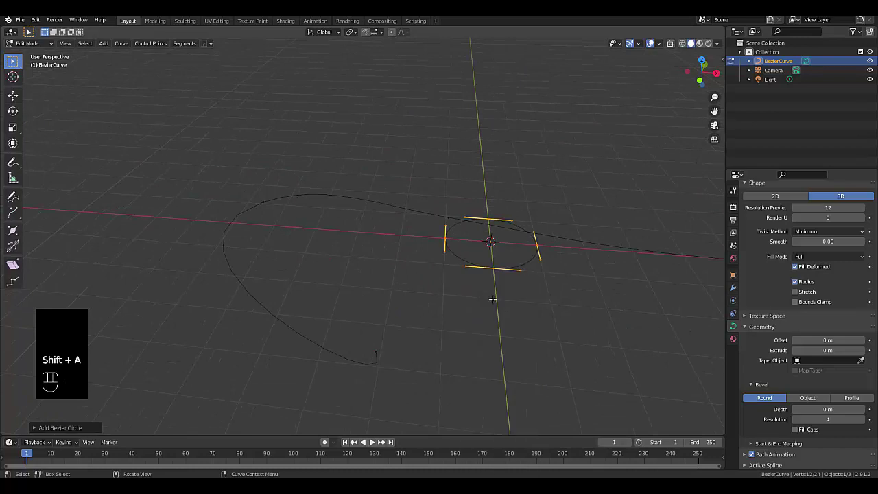
key(Tab)
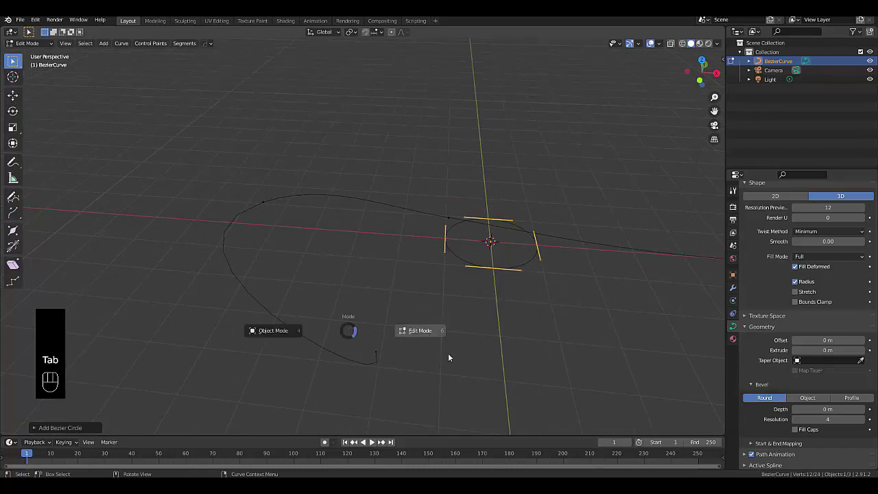
key(ctrl+z)
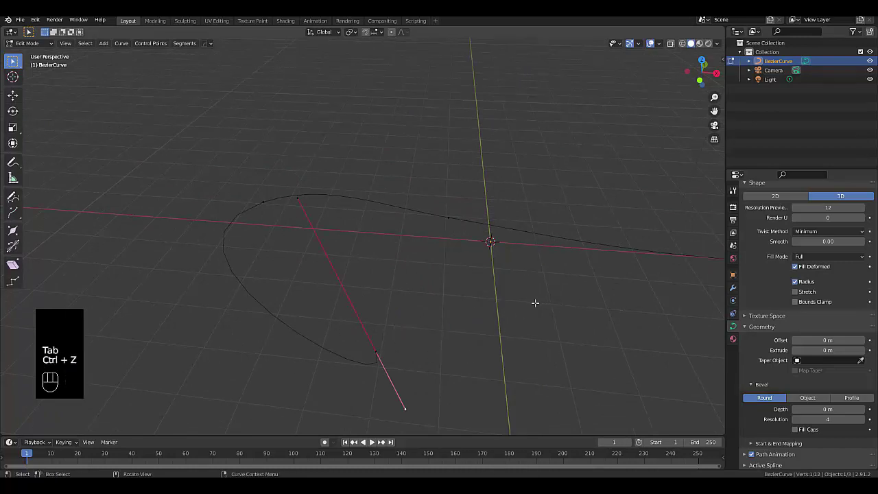
- Return to Object Mode and add a Bezier circle as a separate object at the origin
key(Tab)
click(484, 303)
key(shift+a)
mouse_move(473, 290)
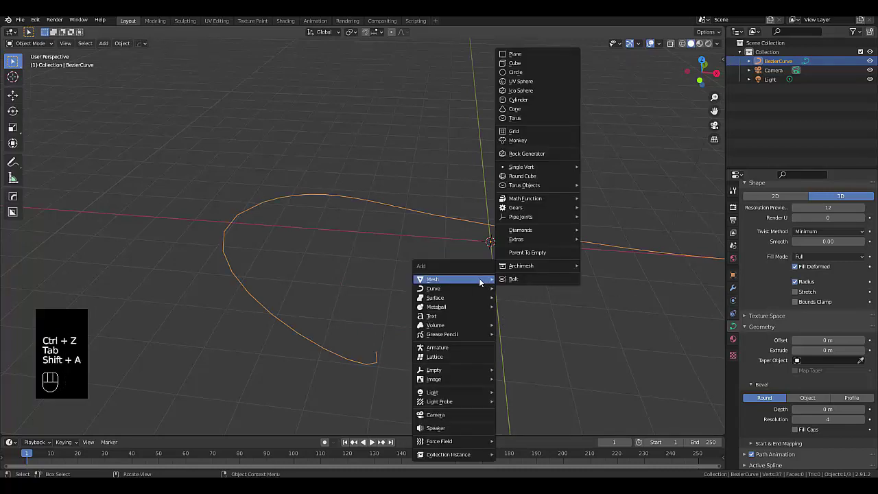
click(520, 74)
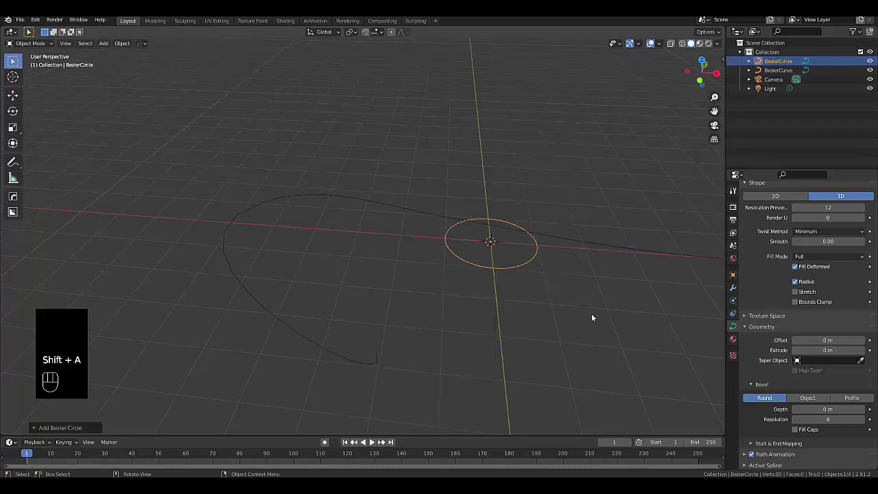
- Set the Bezier curve's bevel type to Object and assign BezierCircle as its bevel object
click(263, 310)
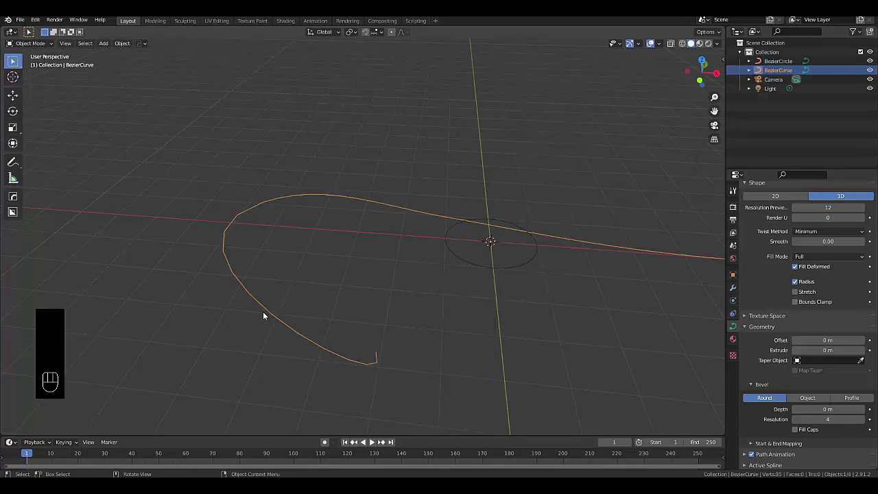
click(800, 397)
click(818, 409)
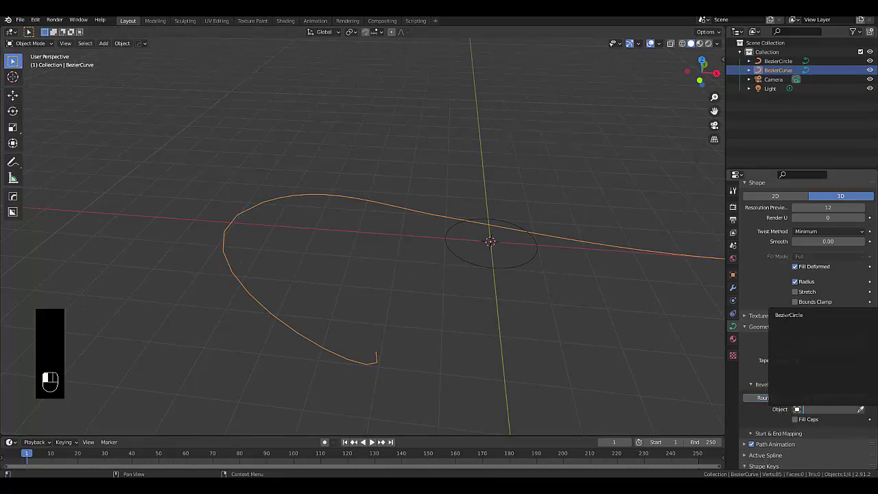
click(788, 314)
scroll(401, 241, down, 5)
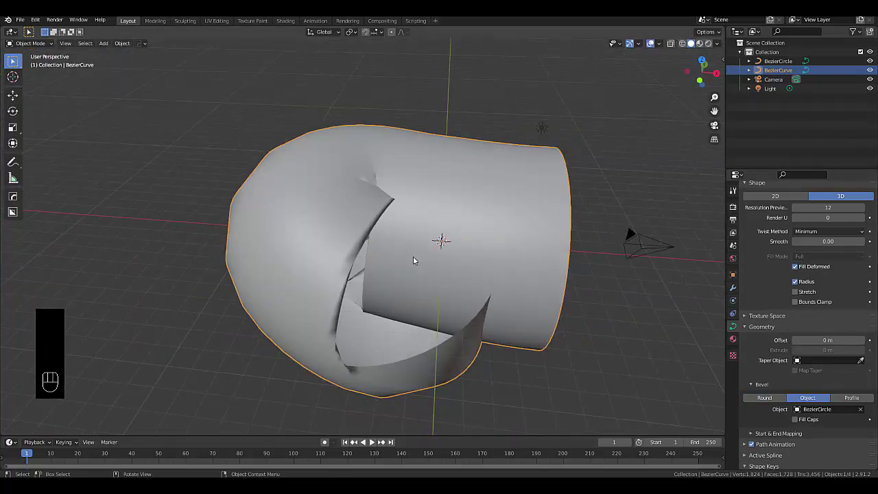
- Scale BezierCircle down to about 0.057 so the bevel becomes a thin tube along the curve
click(777, 61)
key(s)
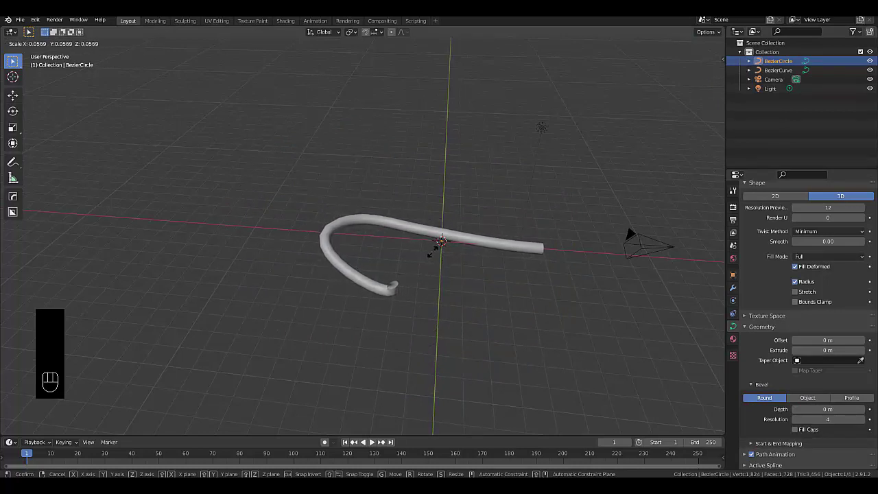
click(430, 252)
scroll(386, 232, up, 6)
scroll(412, 305, up, 1)
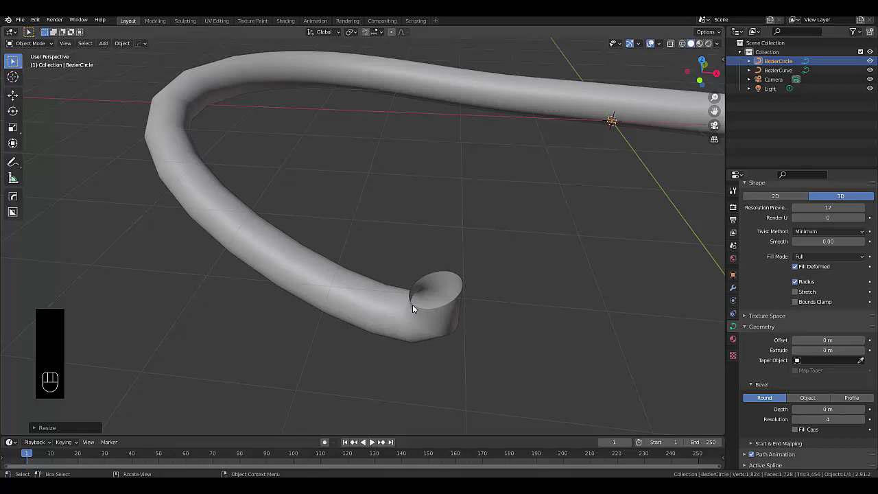
scroll(411, 305, down, 4)
scroll(523, 285, up, 1)
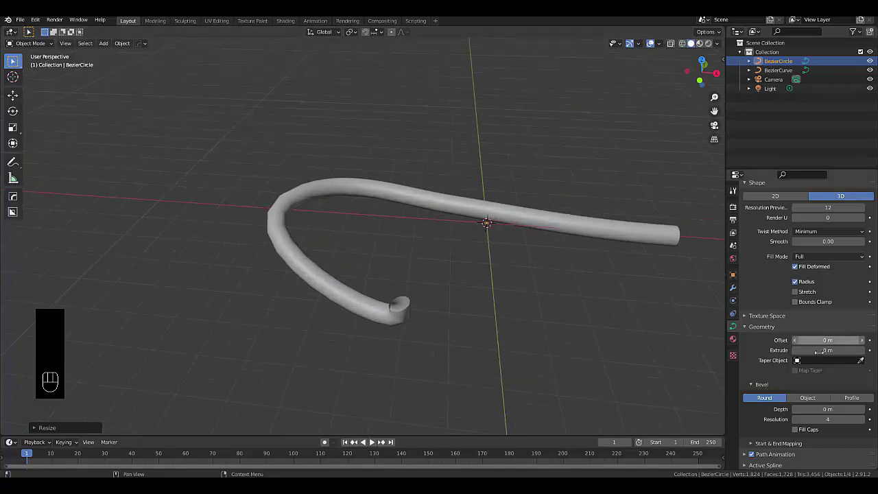
- Delete the BezierCircle object and select the Bezier curve again
click(808, 398)
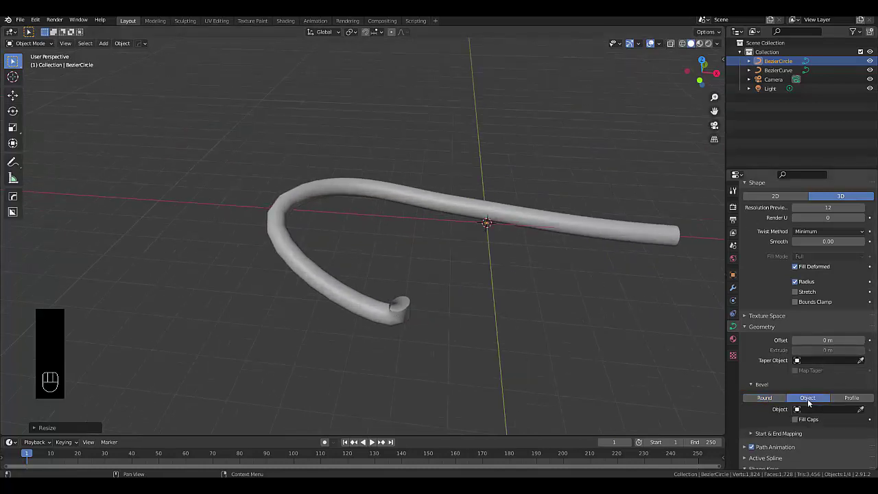
click(777, 399)
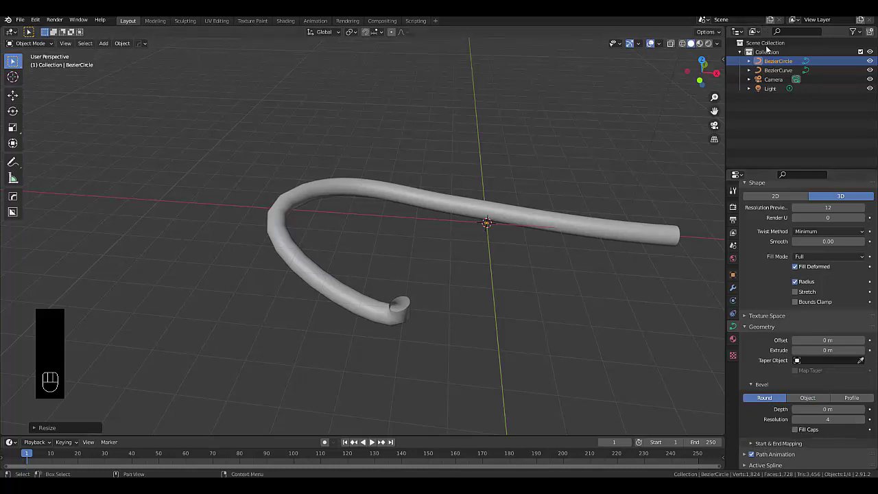
key(x)
click(501, 282)
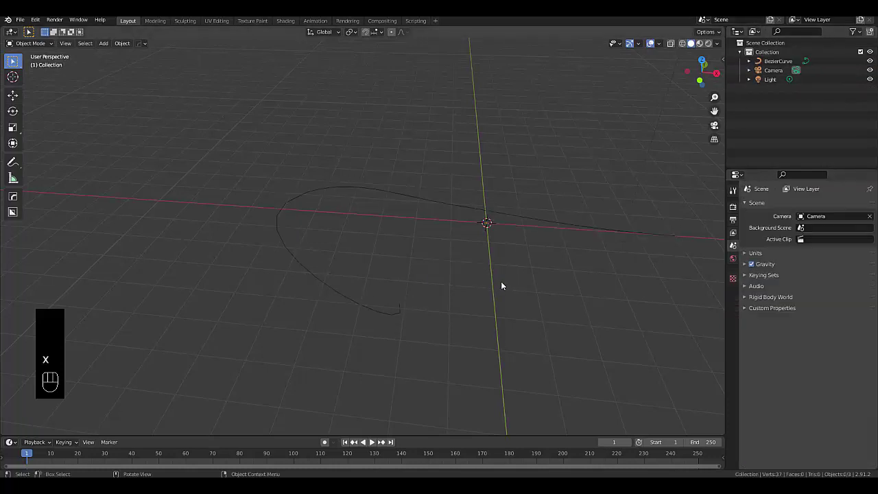
click(390, 308)
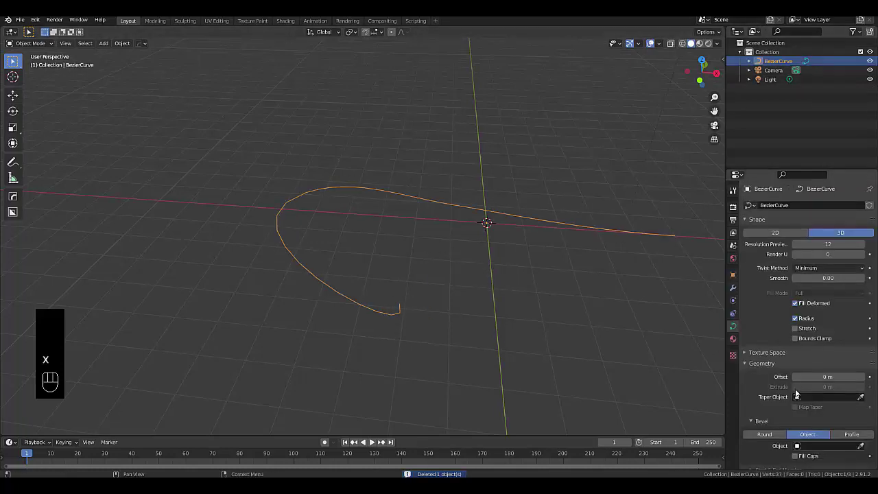
- Change the Bezier curve's bevel type to Round and set its bevel depth to 0.1 m
scroll(793, 411, down, 3)
click(767, 361)
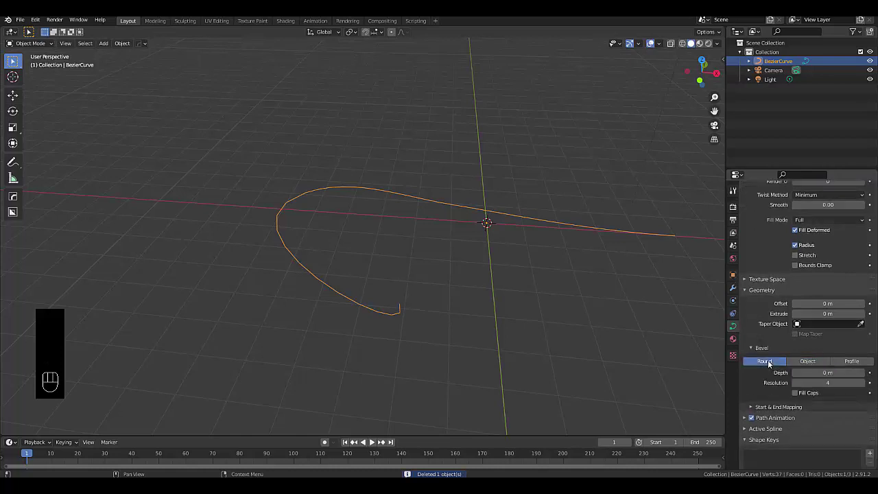
drag(823, 372, 627, 372)
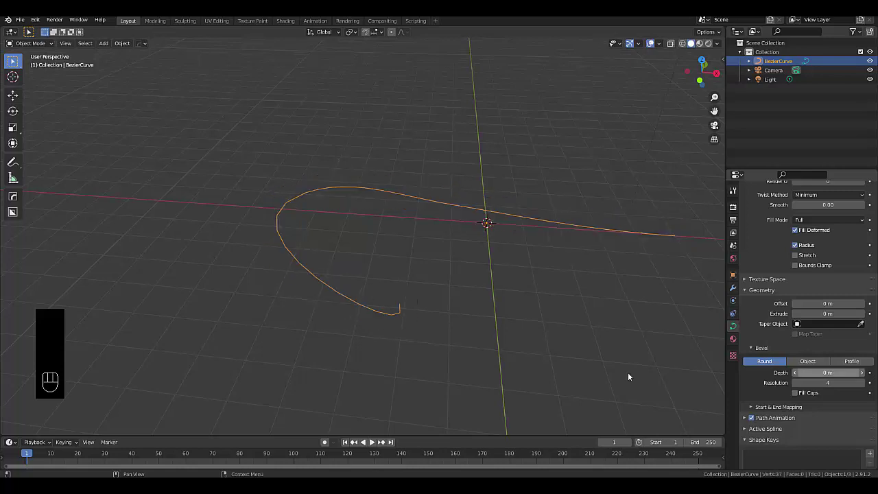
drag(823, 372, 864, 372)
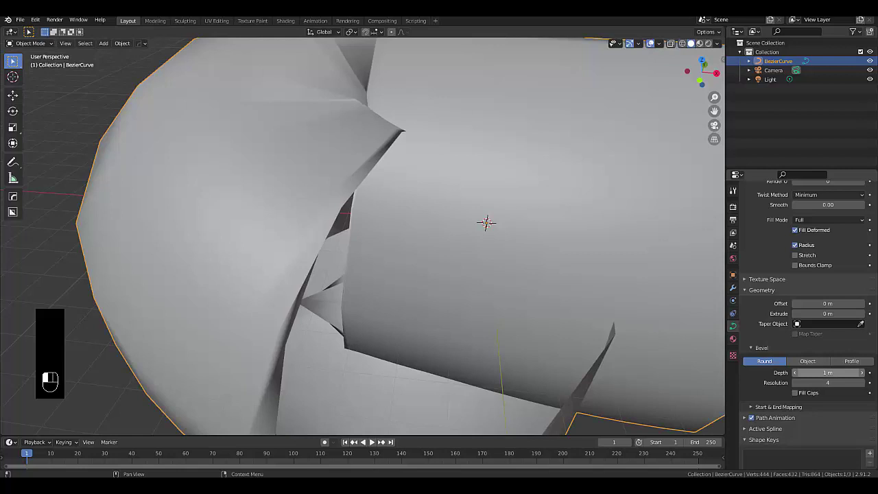
click(827, 373)
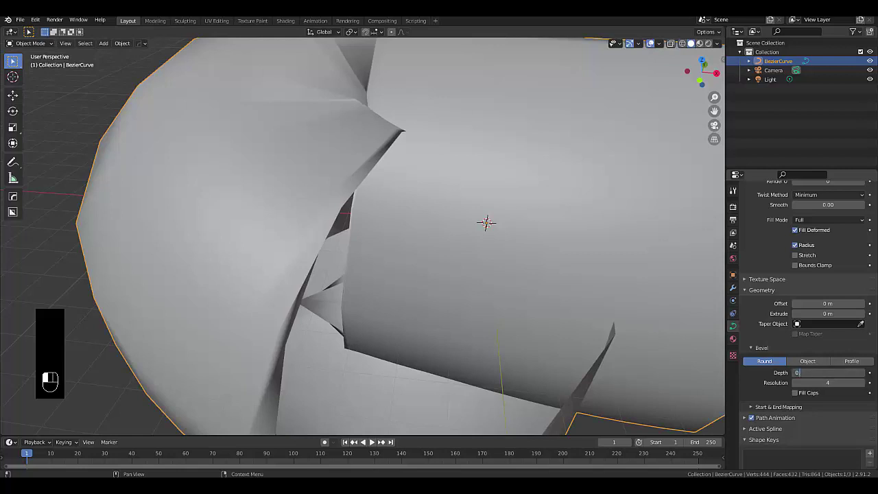
key(Return)
- Enter Edit Mode and rotate the selected end handle by about 125.7° to straighten the kinked tube end
scroll(418, 333, up, 4)
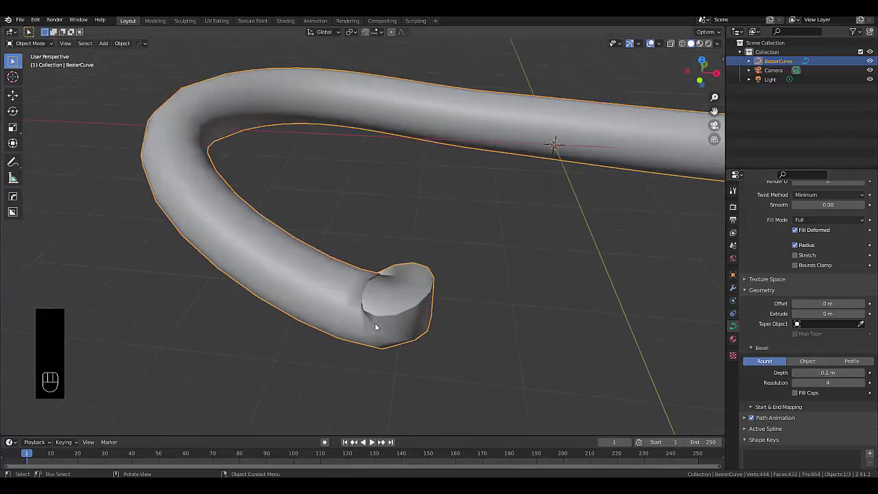
middle_drag(376, 327, 387, 297)
key(Tab)
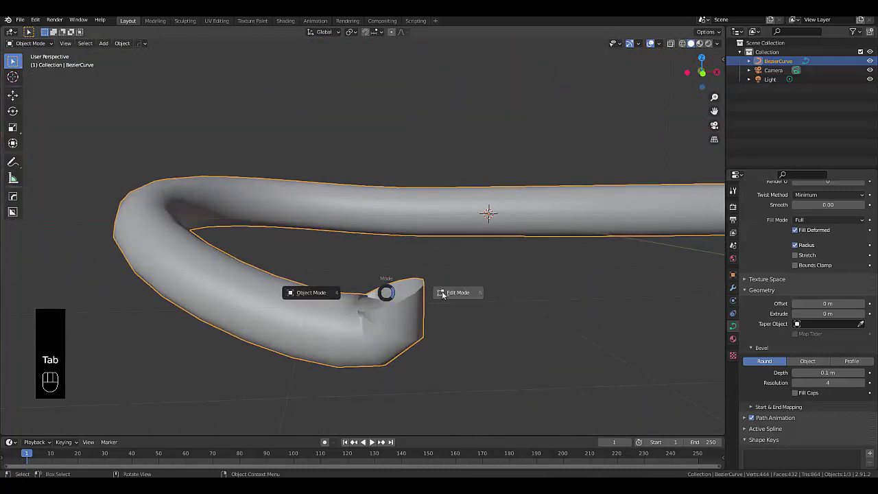
click(424, 307)
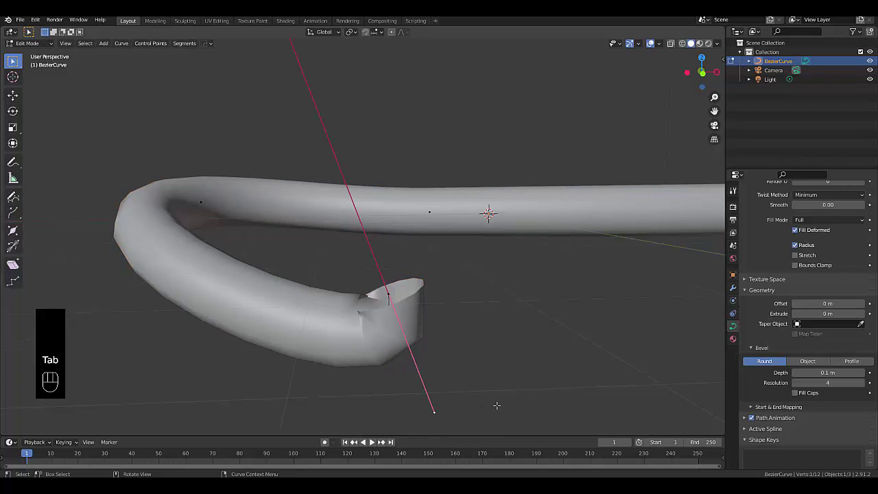
key(r)
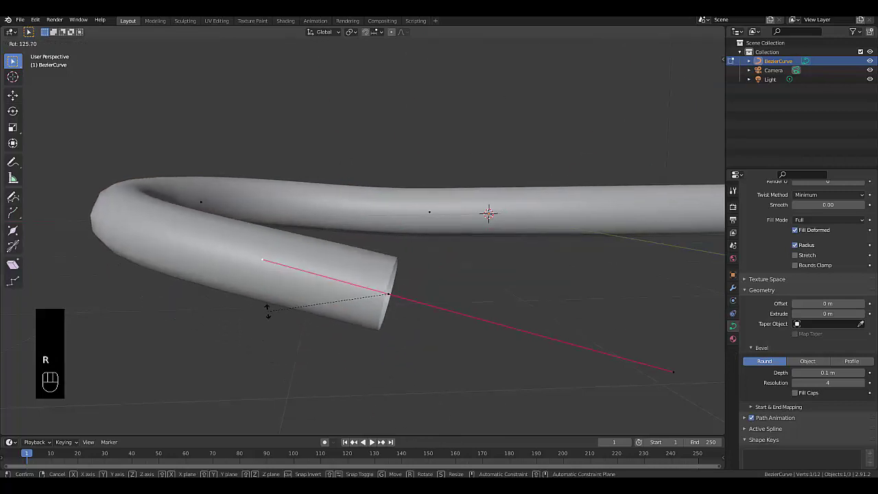
click(268, 310)
middle_drag(267, 310, 241, 353)
scroll(340, 340, up, 1)
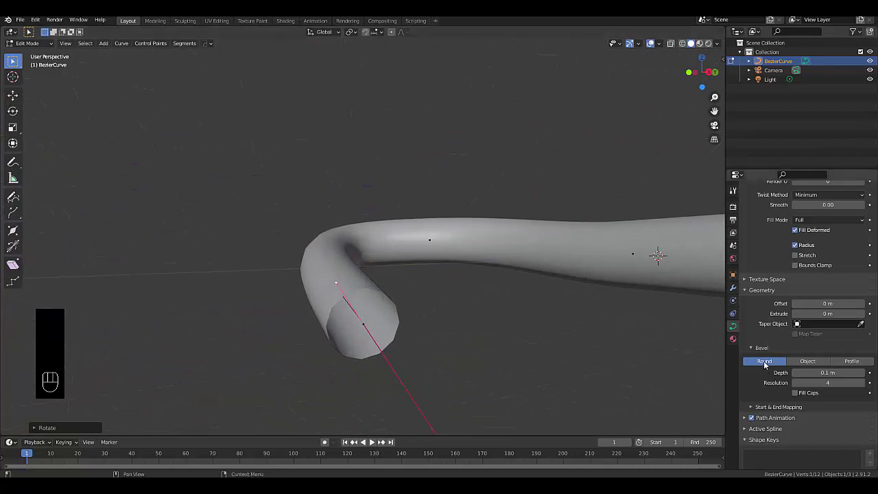
- Try the bevel's Fill Caps option on the tube's open ends, leaving it disabled
click(795, 393)
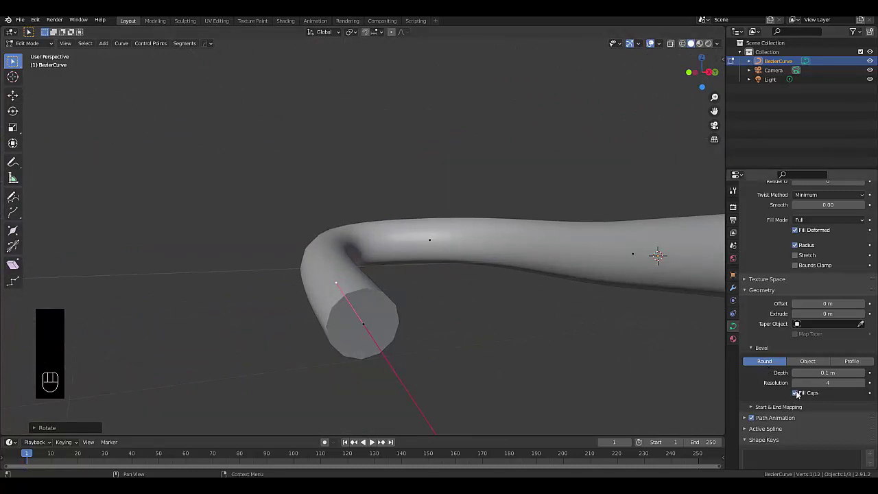
click(796, 393)
click(795, 393)
click(795, 393)
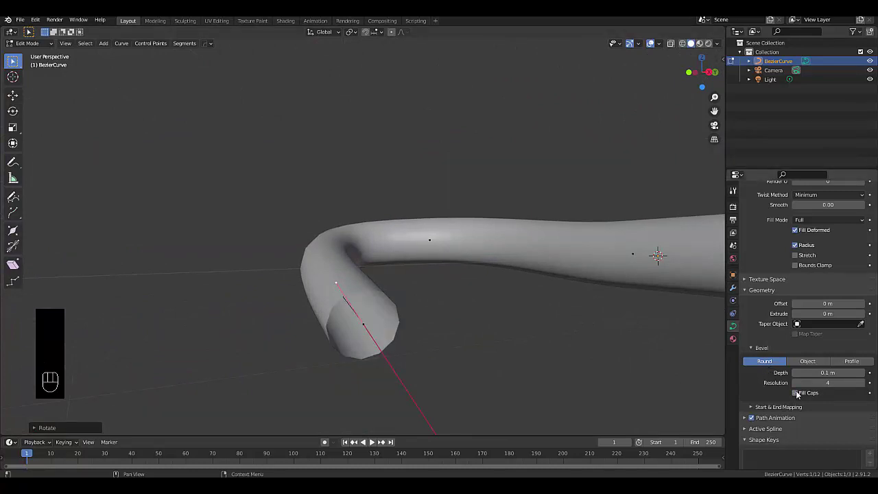
- Set the bevel resolution to 7 and change the bevel type to Profile
drag(812, 381, 827, 382)
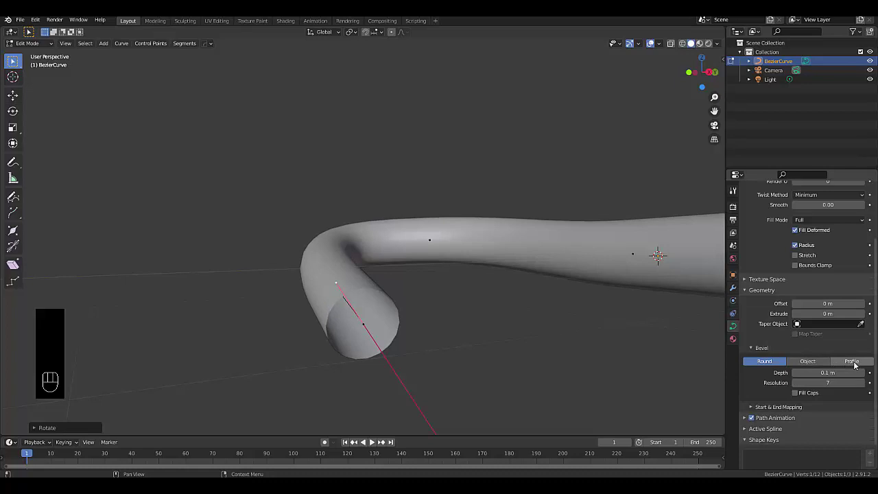
click(852, 361)
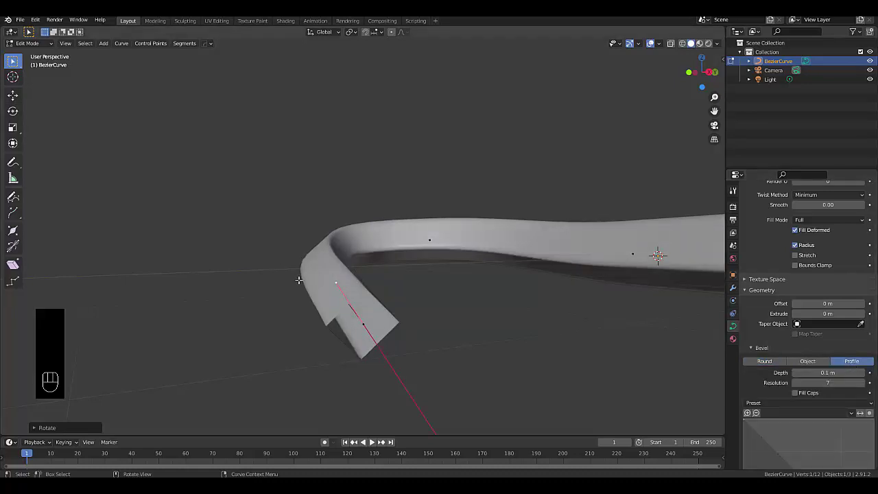
scroll(299, 280, up, 3)
scroll(805, 342, down, 4)
scroll(811, 330, down, 5)
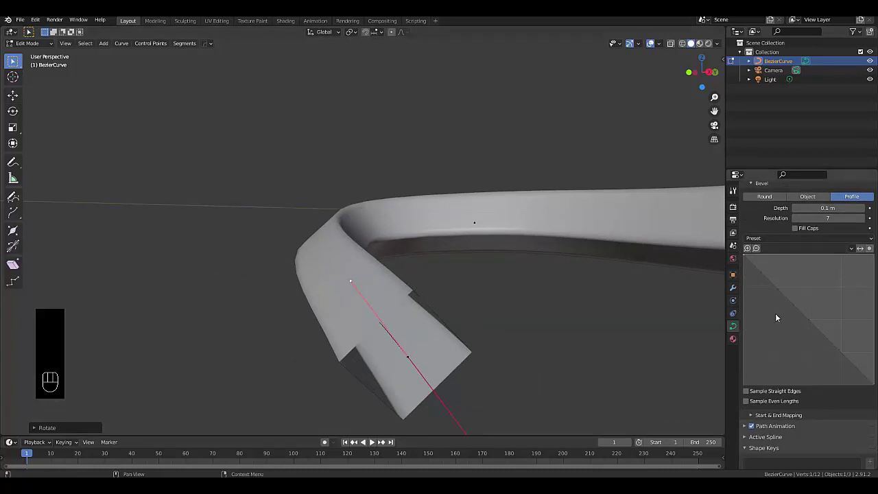
- Try a wavy bevel profile with four added control points, and reset the profile curve
drag(787, 304, 836, 277)
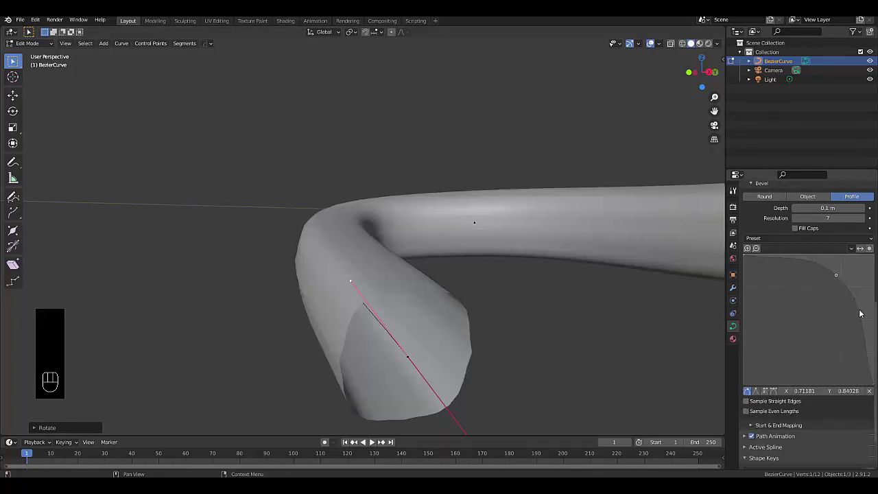
drag(859, 313, 782, 327)
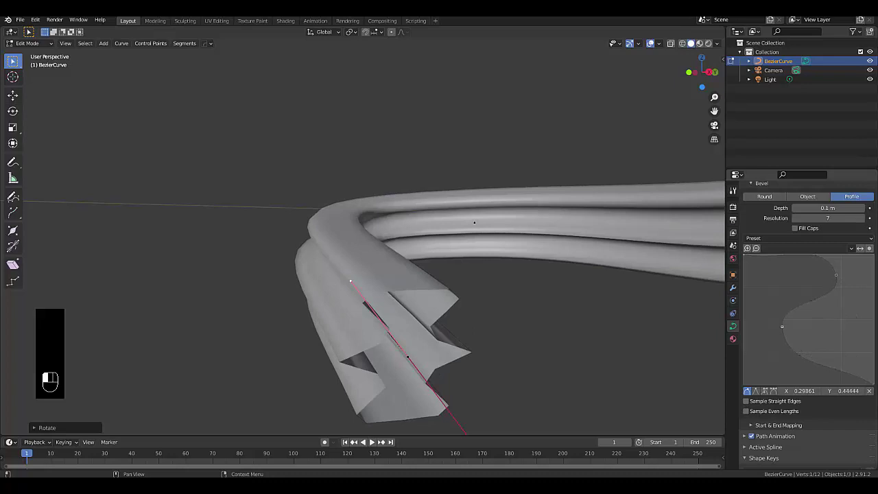
drag(851, 376, 842, 314)
drag(865, 359, 830, 370)
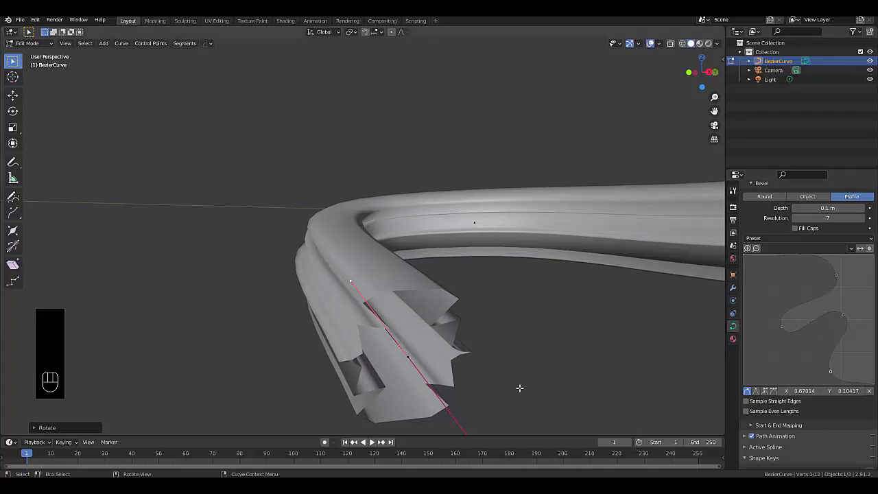
middle_drag(449, 350, 494, 346)
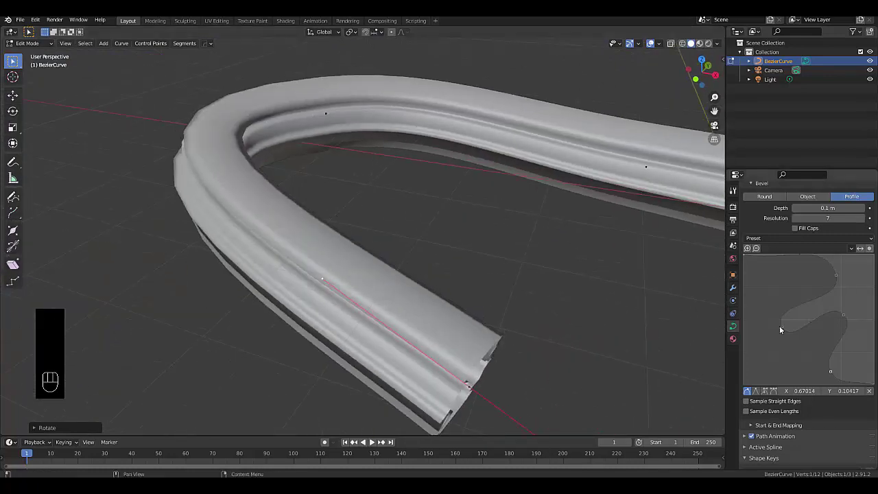
click(851, 248)
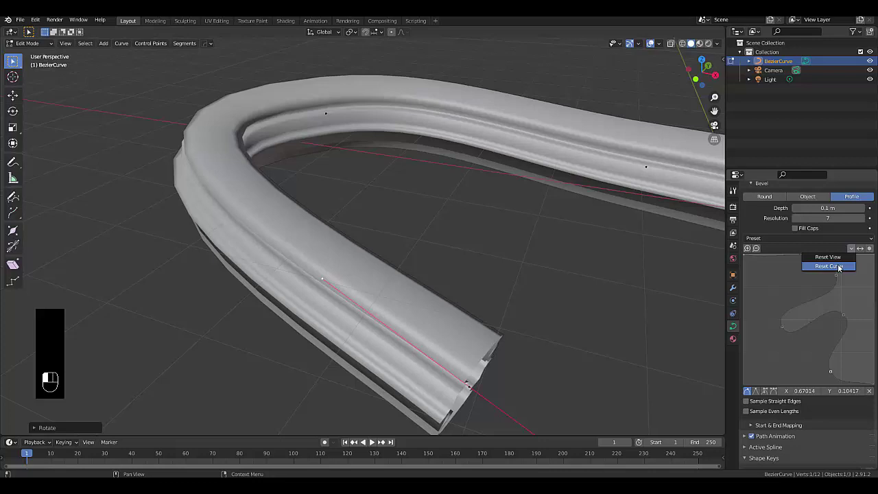
click(826, 264)
- Shape a gently fluted bevel profile with three added control points, including ones at about (0.73, 0.38) and (0.42, 0.83)
drag(800, 310, 841, 279)
drag(865, 371, 837, 336)
scroll(437, 361, down, 2)
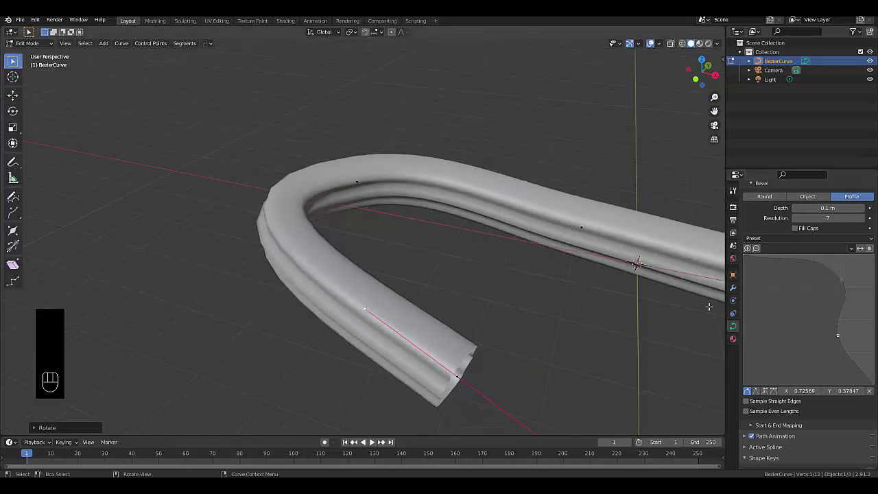
drag(806, 259, 798, 276)
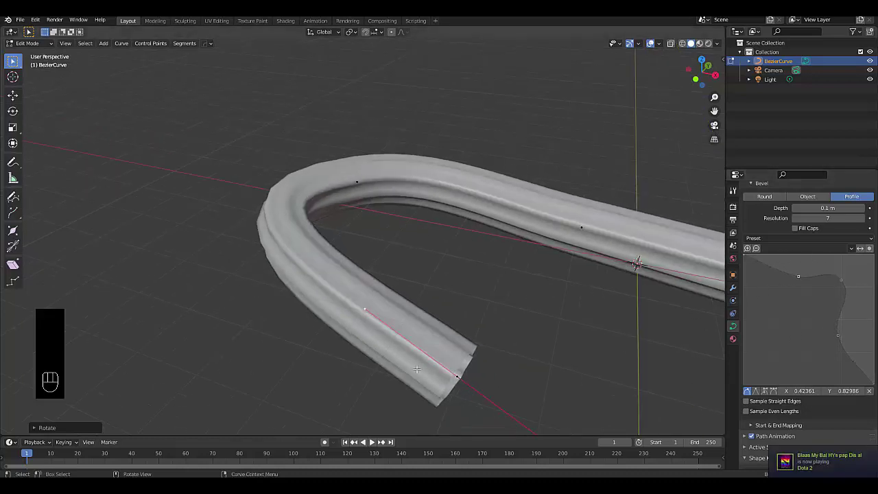
scroll(374, 346, down, 2)
middle_drag(458, 392, 399, 333)
scroll(398, 333, down, 6)
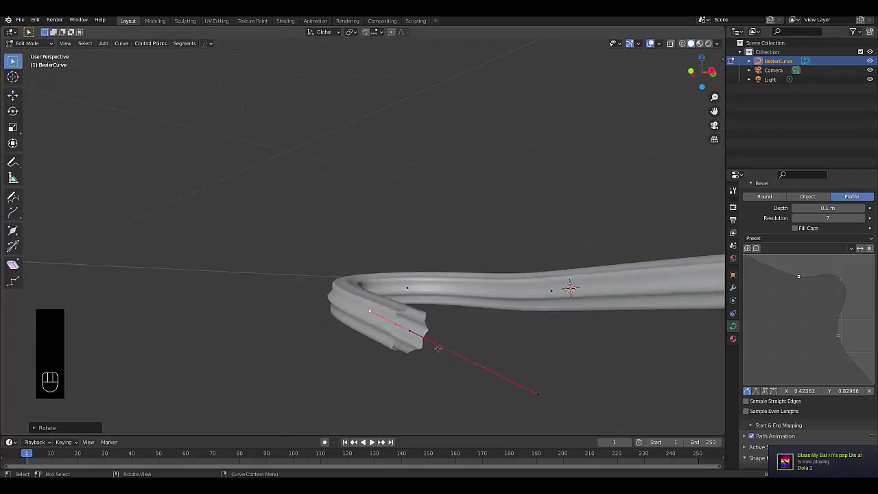
middle_drag(484, 365, 500, 369)
- Return to Object Mode and convert the beveled Bezier curve to a mesh
key(Tab)
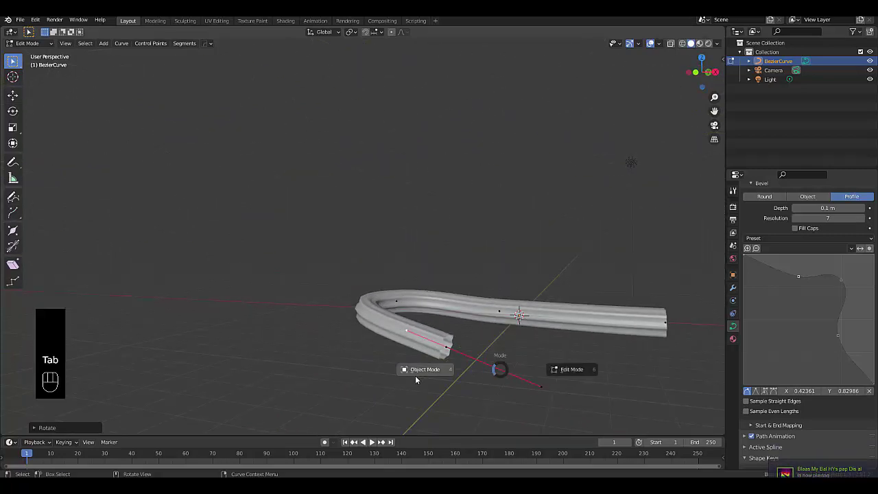
click(415, 375)
middle_drag(453, 347, 452, 322)
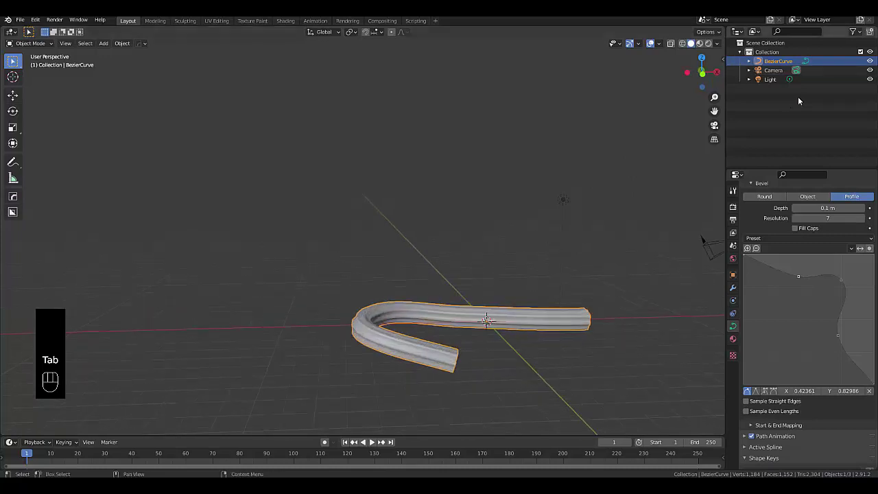
click(120, 44)
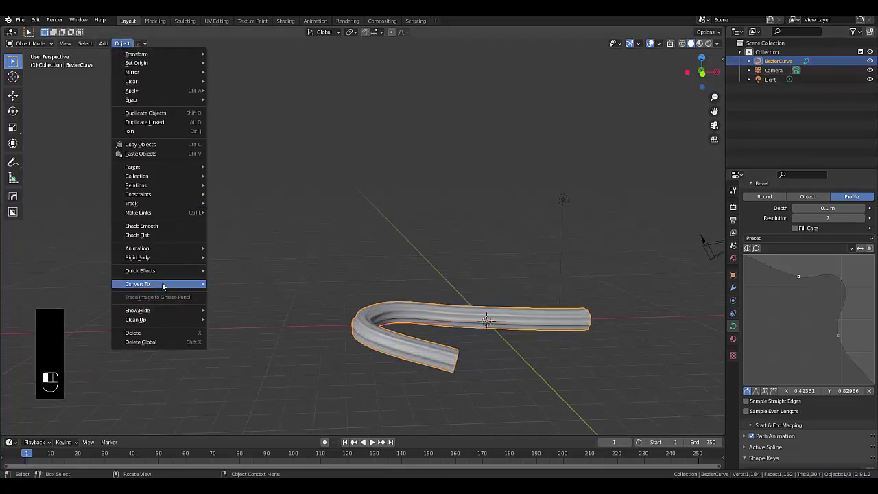
mouse_move(162, 282)
click(235, 293)
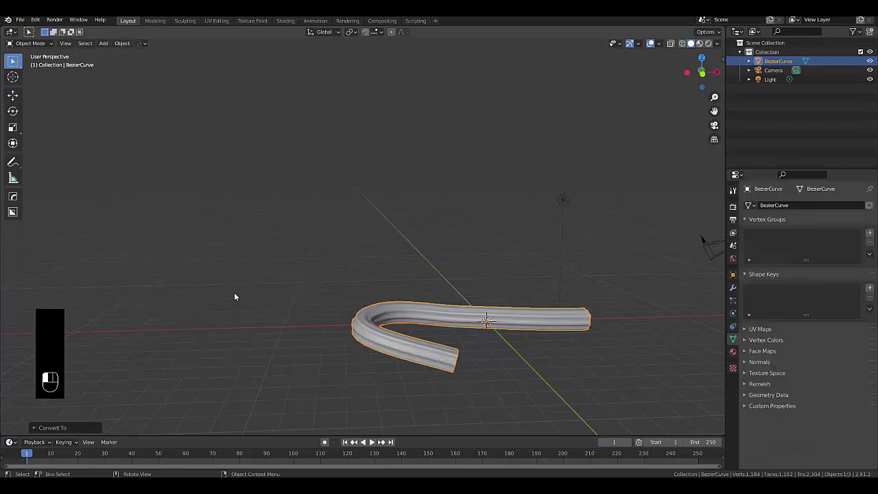
- Add a Solidify modifier to the converted tube and set its thickness to 0.02 m
scroll(539, 366, up, 5)
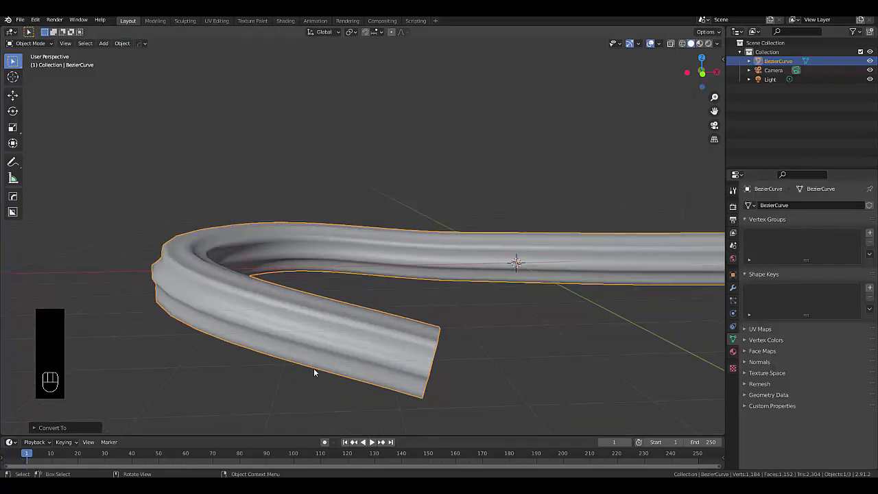
middle_drag(313, 373, 239, 340)
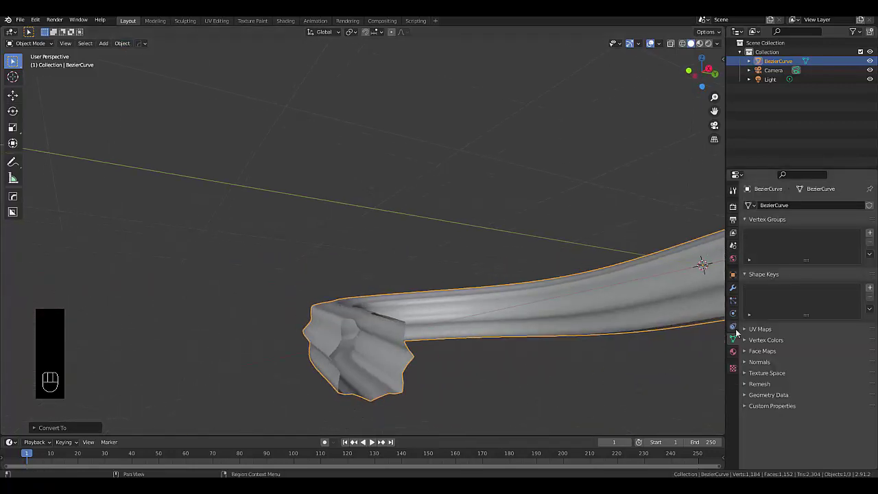
click(732, 288)
click(759, 206)
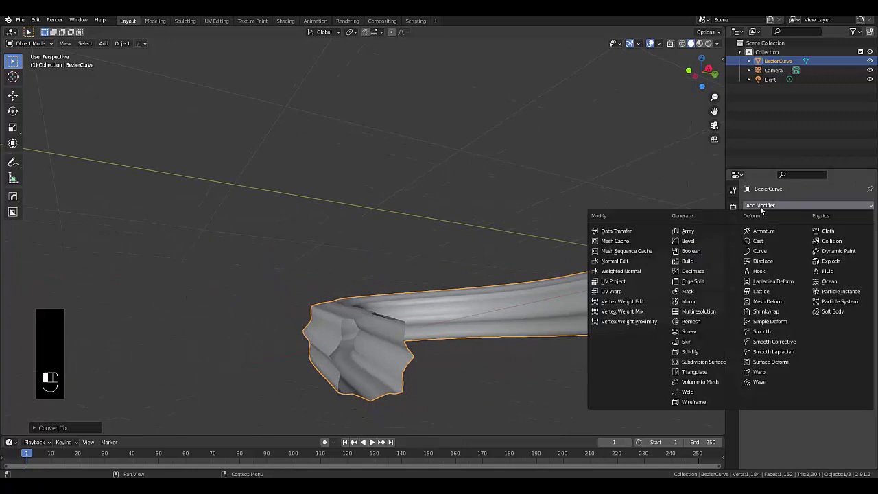
click(703, 351)
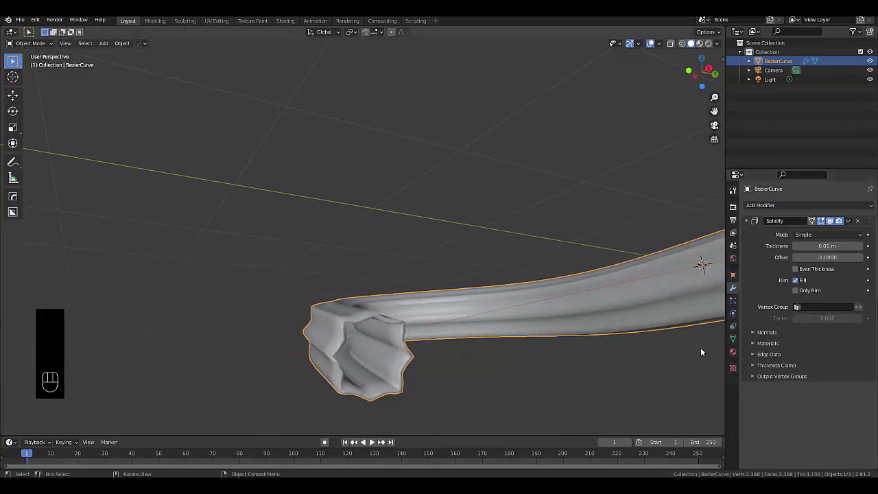
click(862, 246)
middle_drag(429, 363, 411, 384)
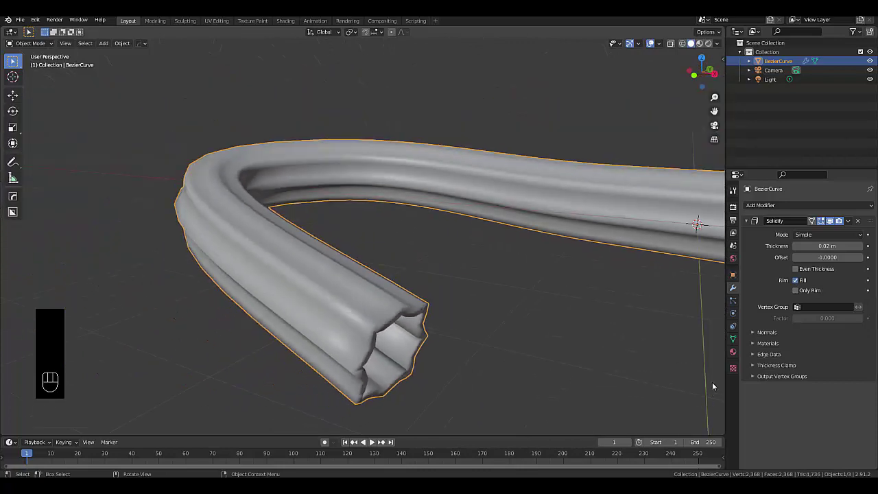
- Enable Auto Smooth at 30° in the tube mesh's normals settings
click(733, 339)
click(758, 362)
click(794, 375)
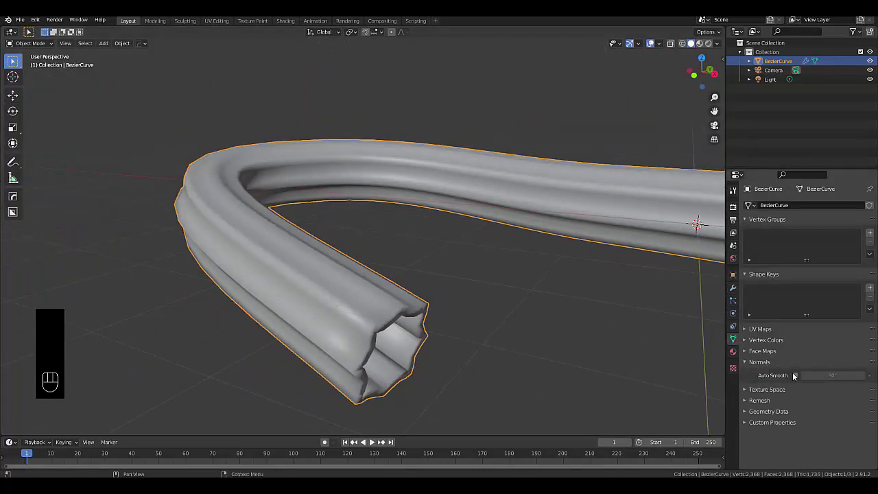
- Examine the solidified tube's wall and shading at its open end, inside it and around the bend
middle_drag(337, 348, 315, 323)
scroll(315, 323, up, 4)
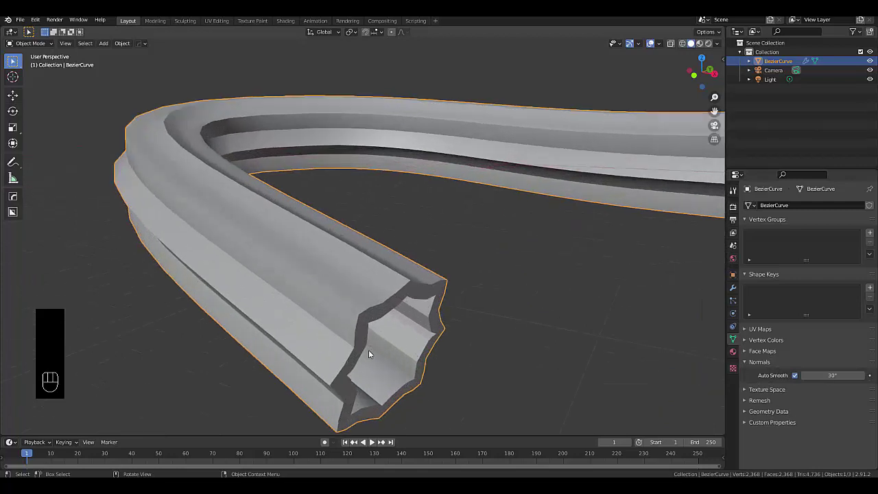
middle_drag(368, 350, 332, 288)
scroll(347, 291, down, 4)
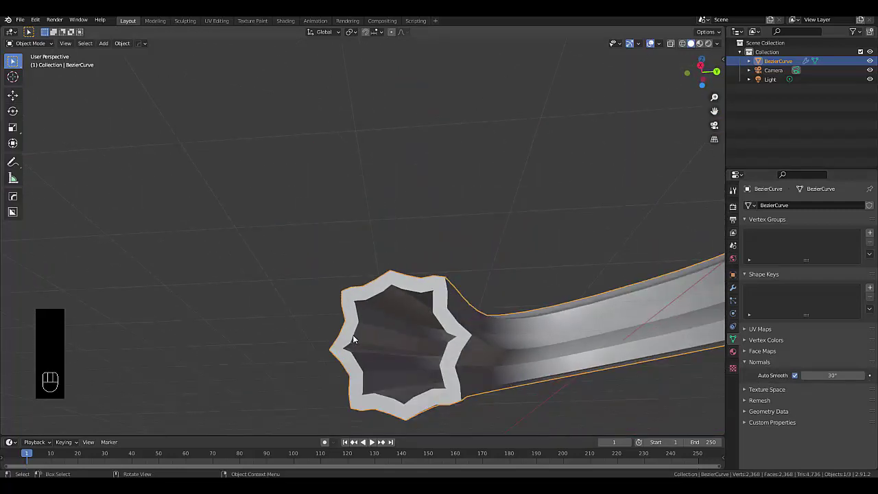
scroll(353, 337, up, 4)
middle_drag(386, 364, 410, 358)
scroll(410, 357, down, 4)
scroll(406, 345, up, 8)
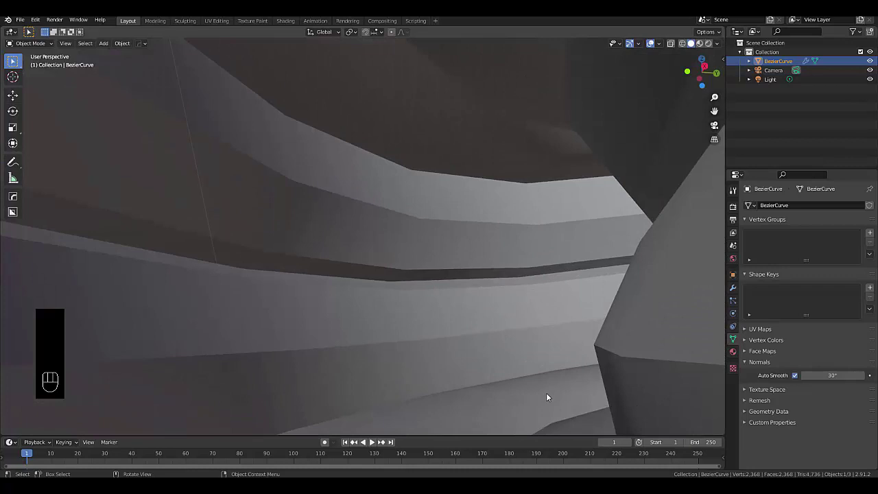
middle_drag(546, 393, 713, 399)
right_click(465, 316)
click(465, 316)
scroll(464, 316, down, 3)
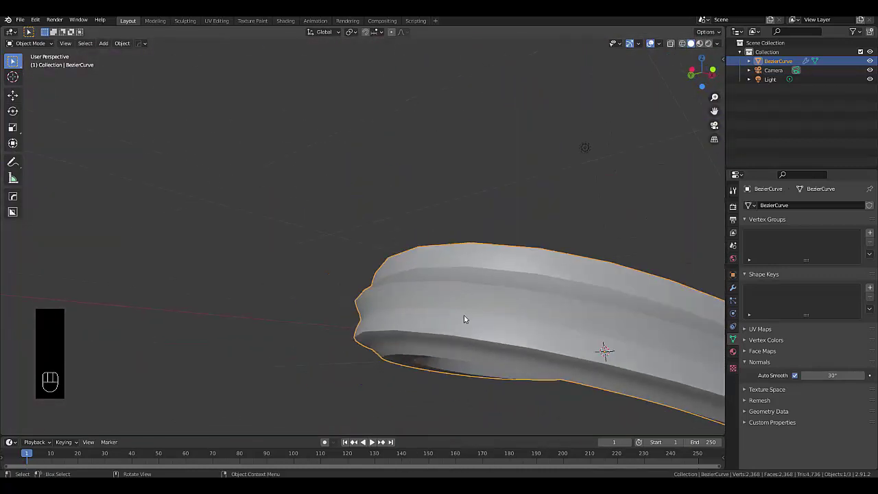
middle_drag(464, 316, 388, 398)
scroll(394, 318, down, 6)
scroll(619, 361, up, 5)
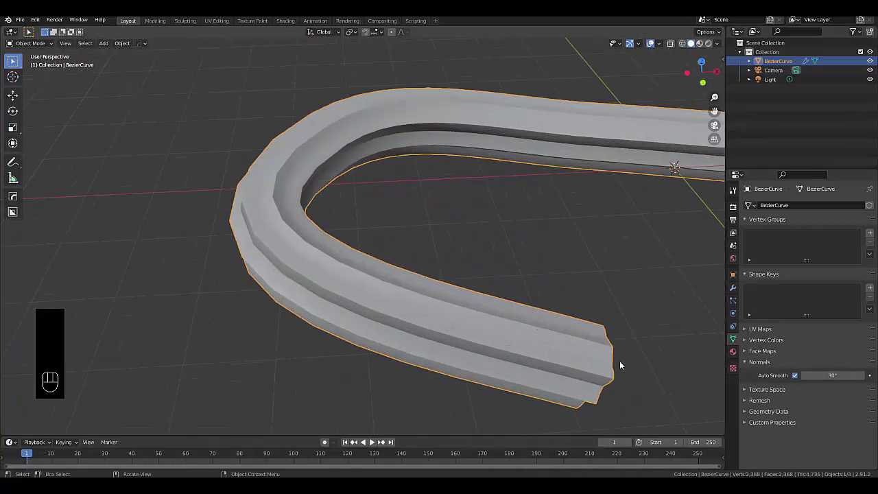
middle_drag(619, 361, 492, 307)
scroll(526, 303, down, 5)
scroll(578, 349, up, 7)
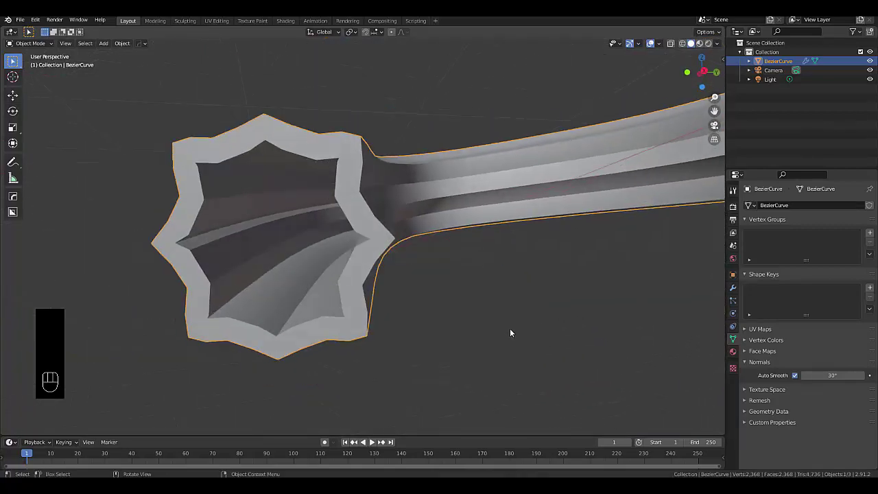
scroll(510, 329, down, 3)
scroll(353, 286, up, 5)
middle_drag(356, 294, 359, 294)
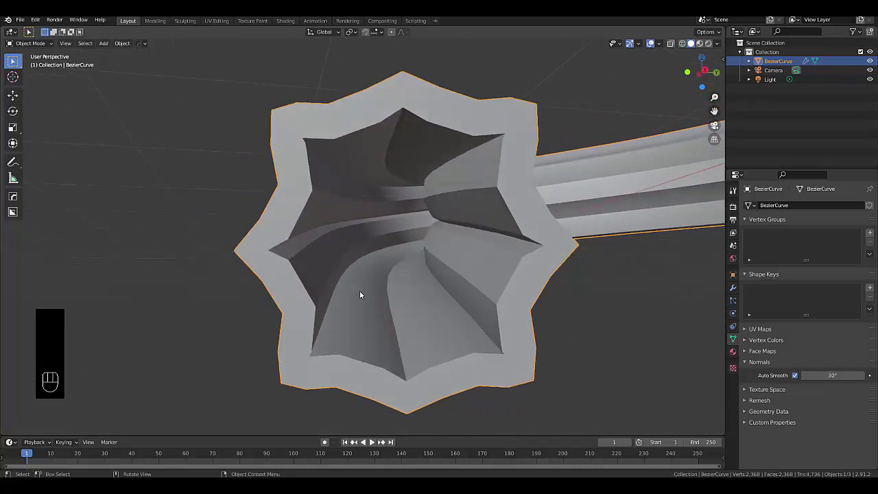